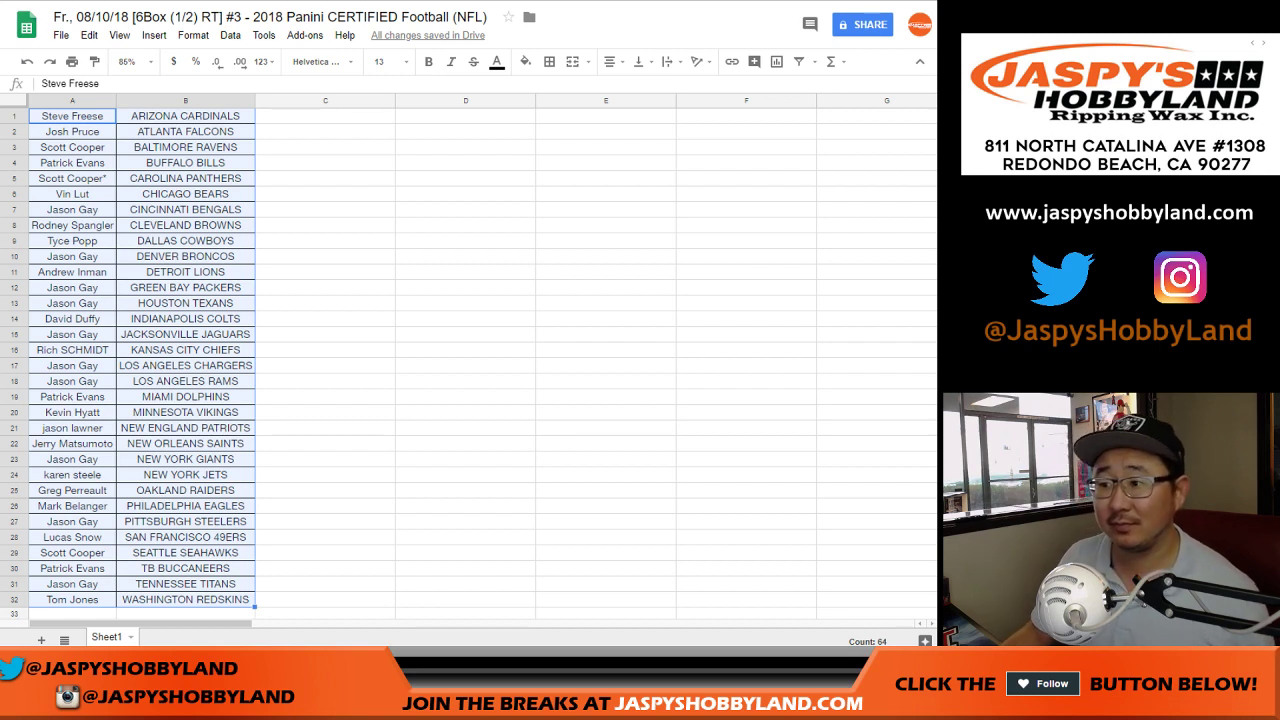
# - Move the owner name for CHICAGO BEARS from A6 to the empty cell C6
pyautogui.click(325, 116)
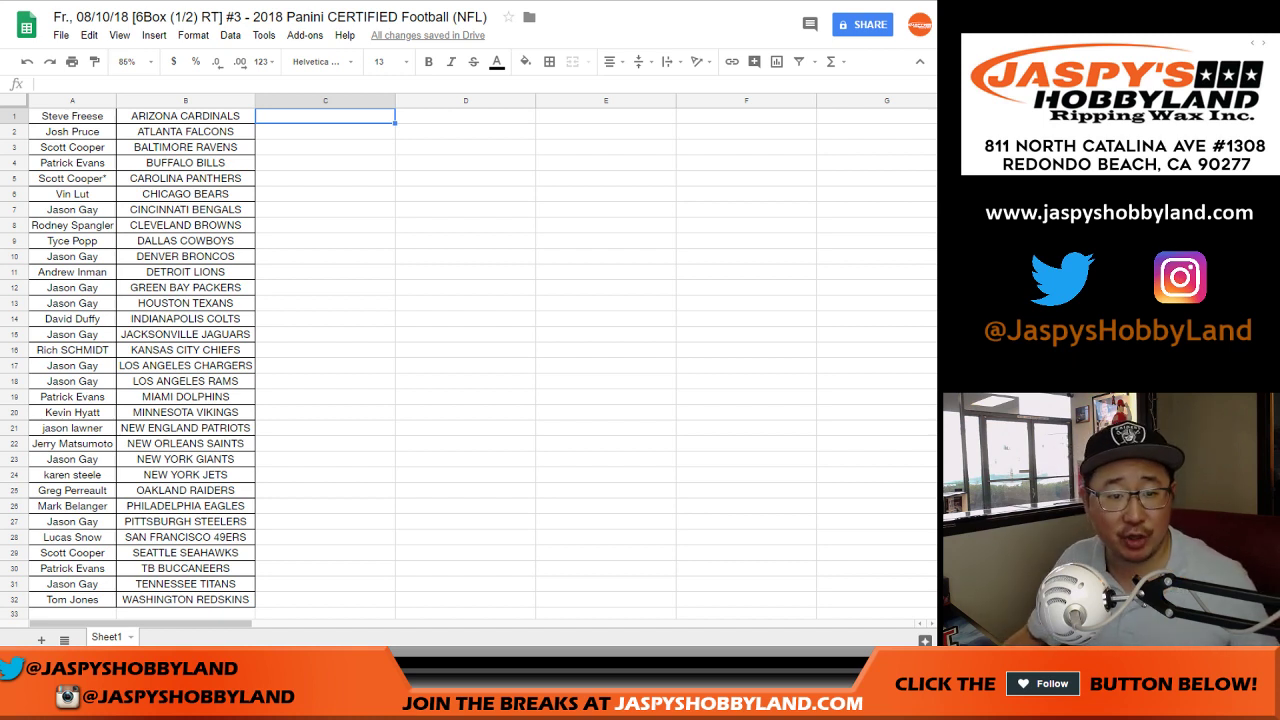
pyautogui.click(72, 194)
pyautogui.hotkey('ctrl', 'c')
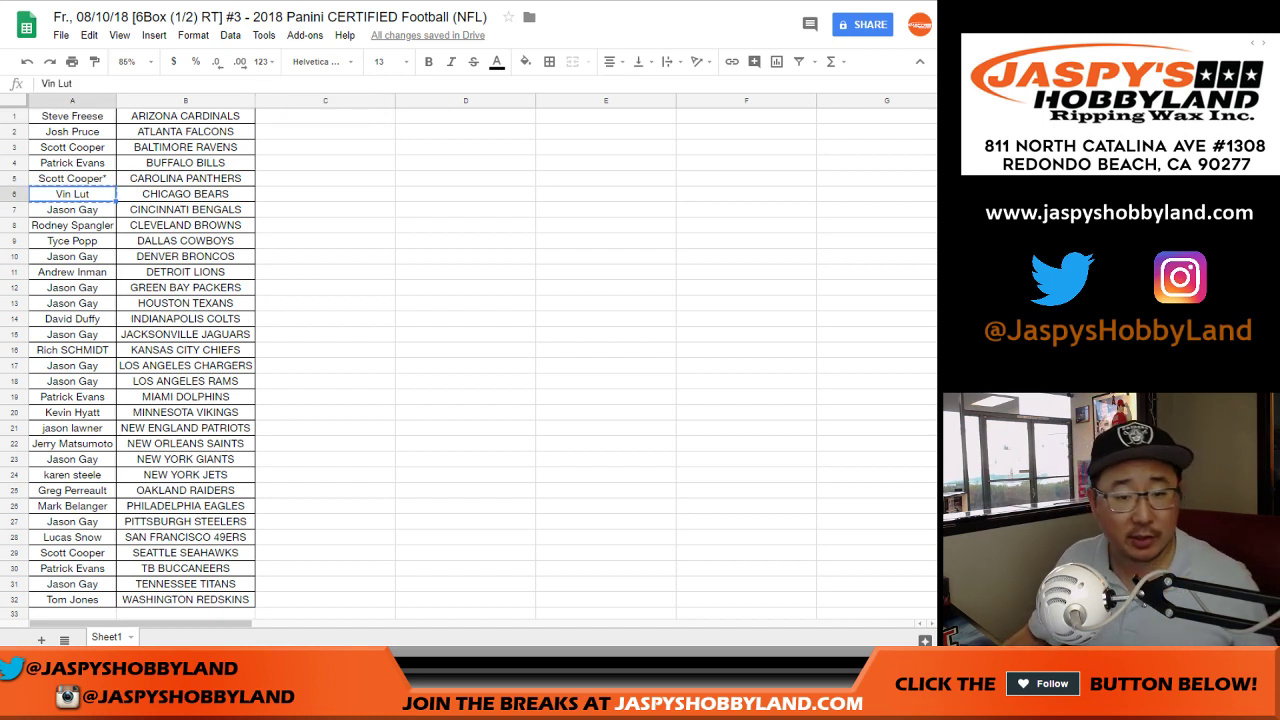
pyautogui.click(325, 194)
pyautogui.hotkey('ctrl', 'v')
# - Move the owner name for WASHINGTON REDSKINS from A32 to A6, beside CHICAGO BEARS
pyautogui.click(72, 599)
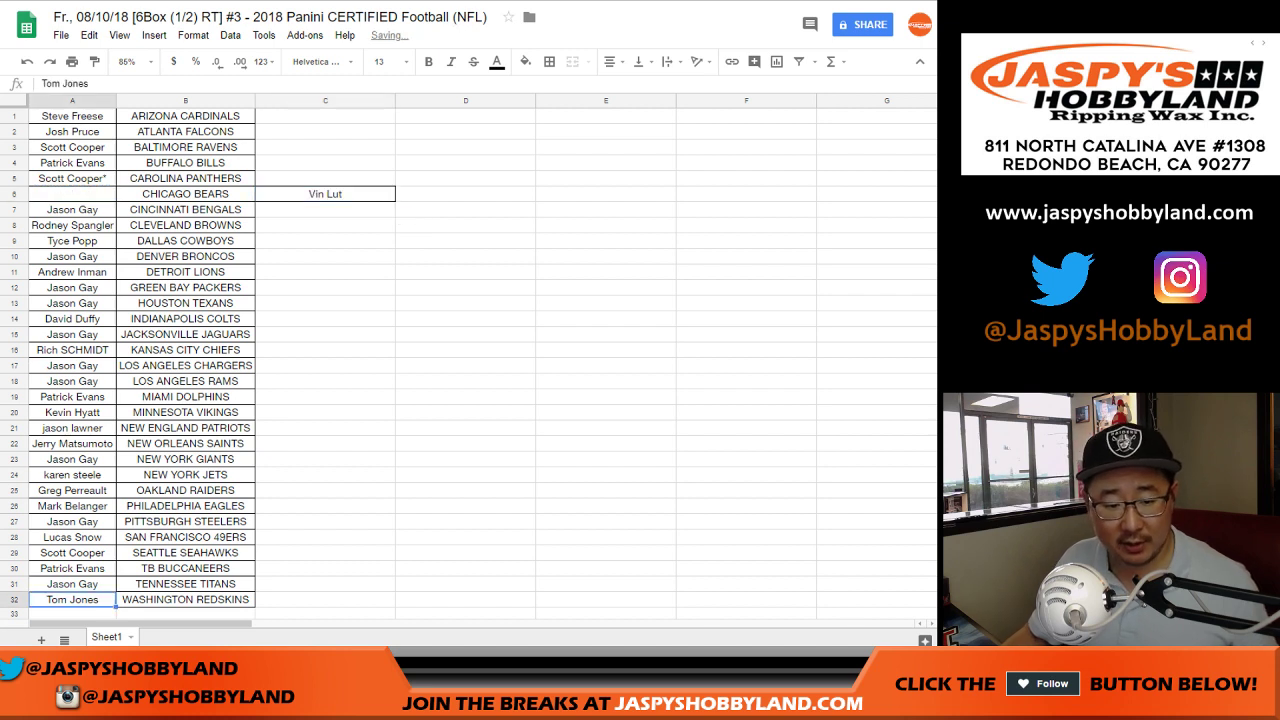
pyautogui.hotkey('ctrl', 'x')
pyautogui.click(72, 194)
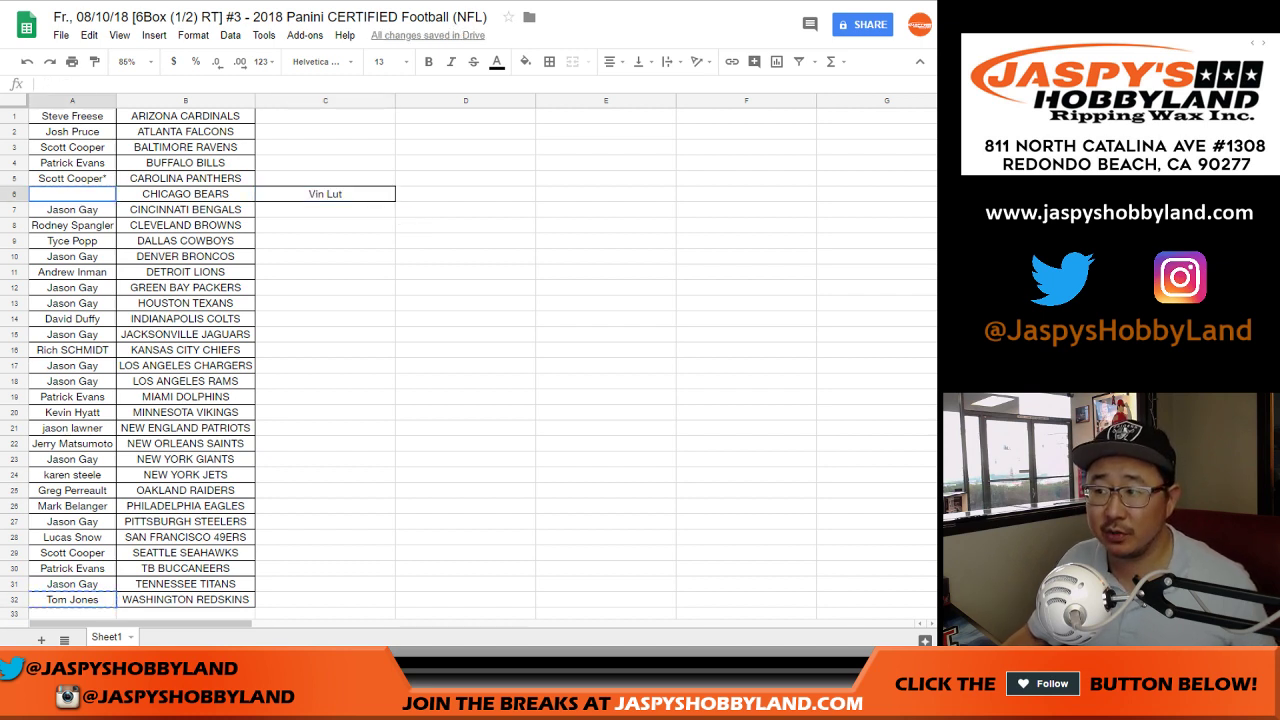
pyautogui.hotkey('ctrl', 'v')
# - Move the name held in C6 to A32, beside WASHINGTON REDSKINS
pyautogui.click(325, 194)
pyautogui.hotkey('ctrl', 'x')
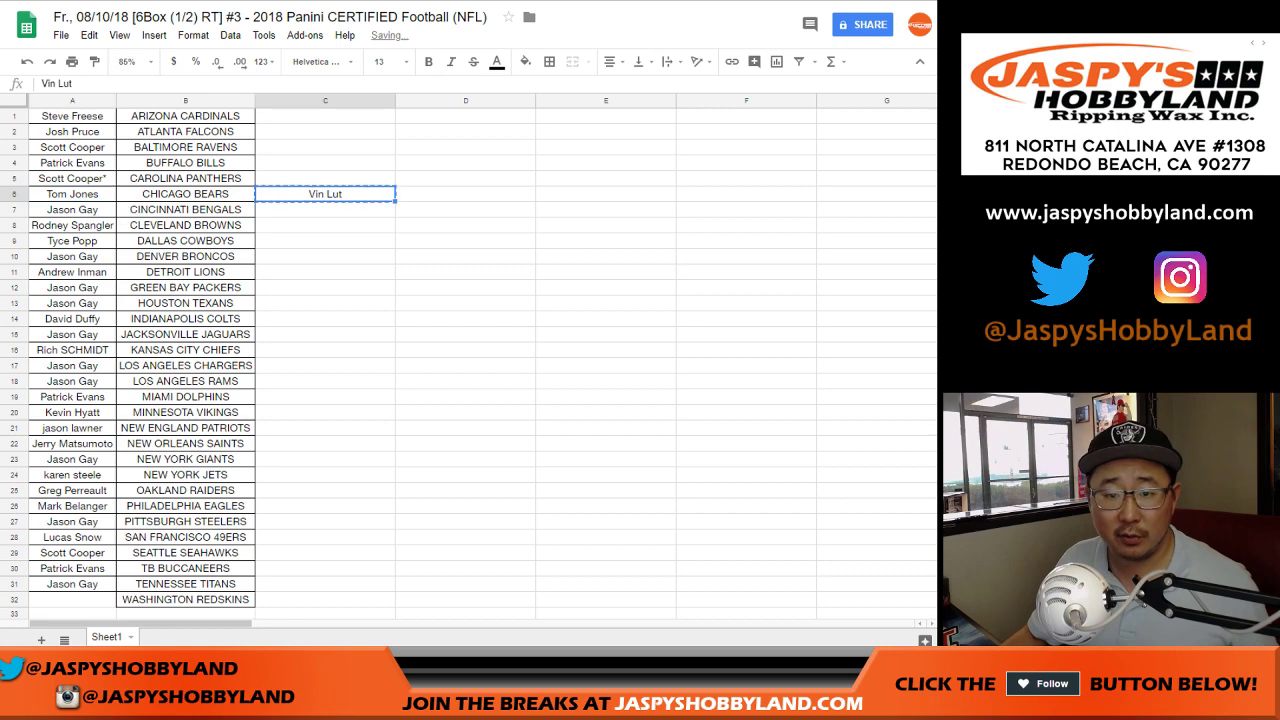
pyautogui.click(72, 599)
pyautogui.hotkey('ctrl', 'v')
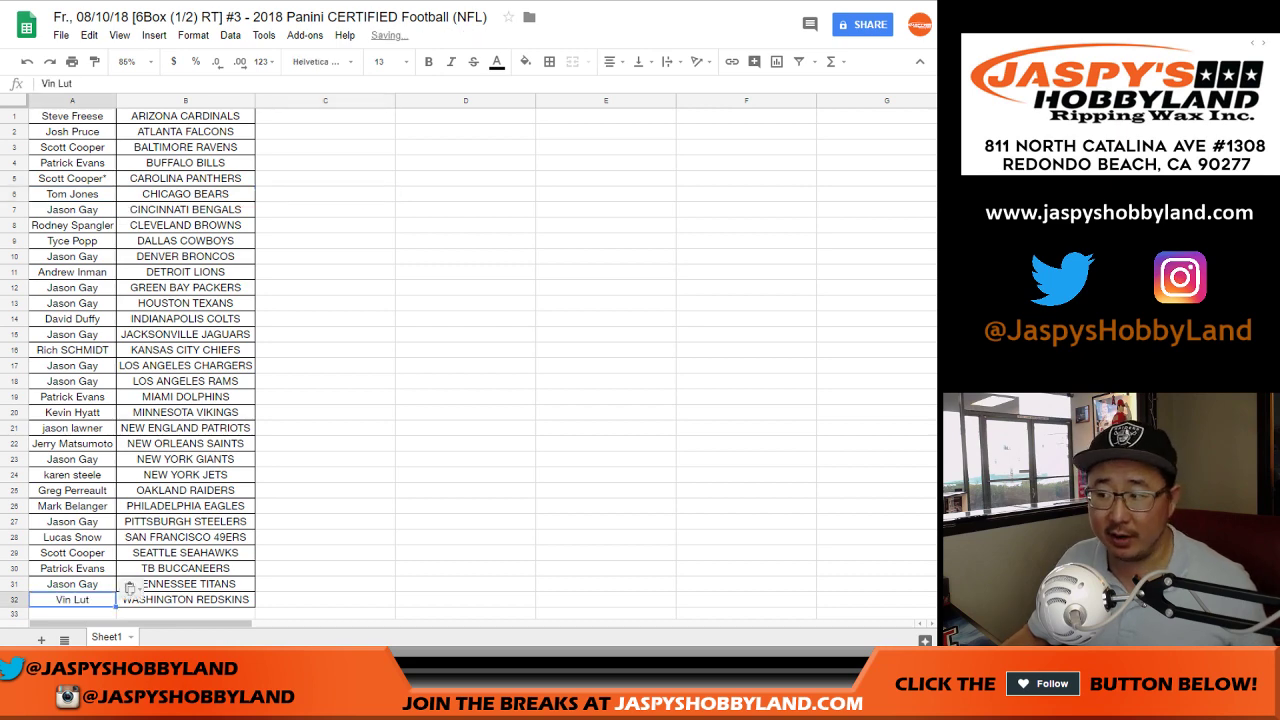
pyautogui.hotkey('ctrl', 'a')
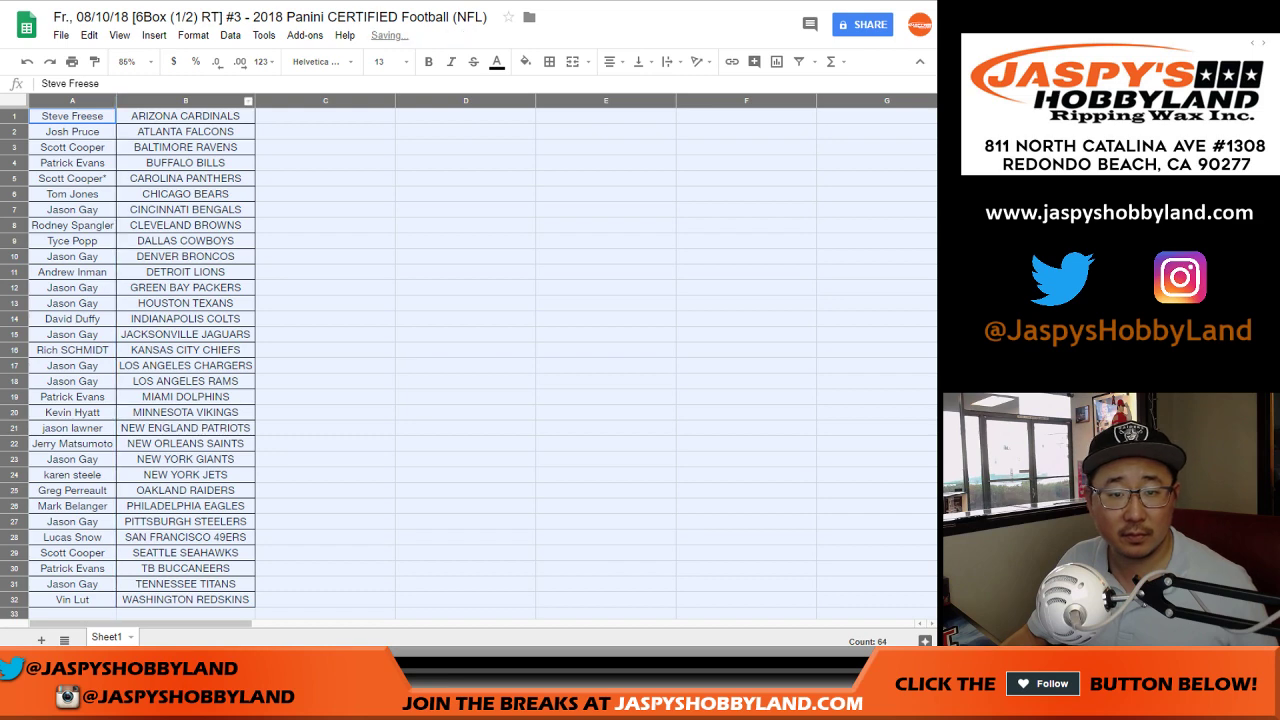
pyautogui.click(325, 116)
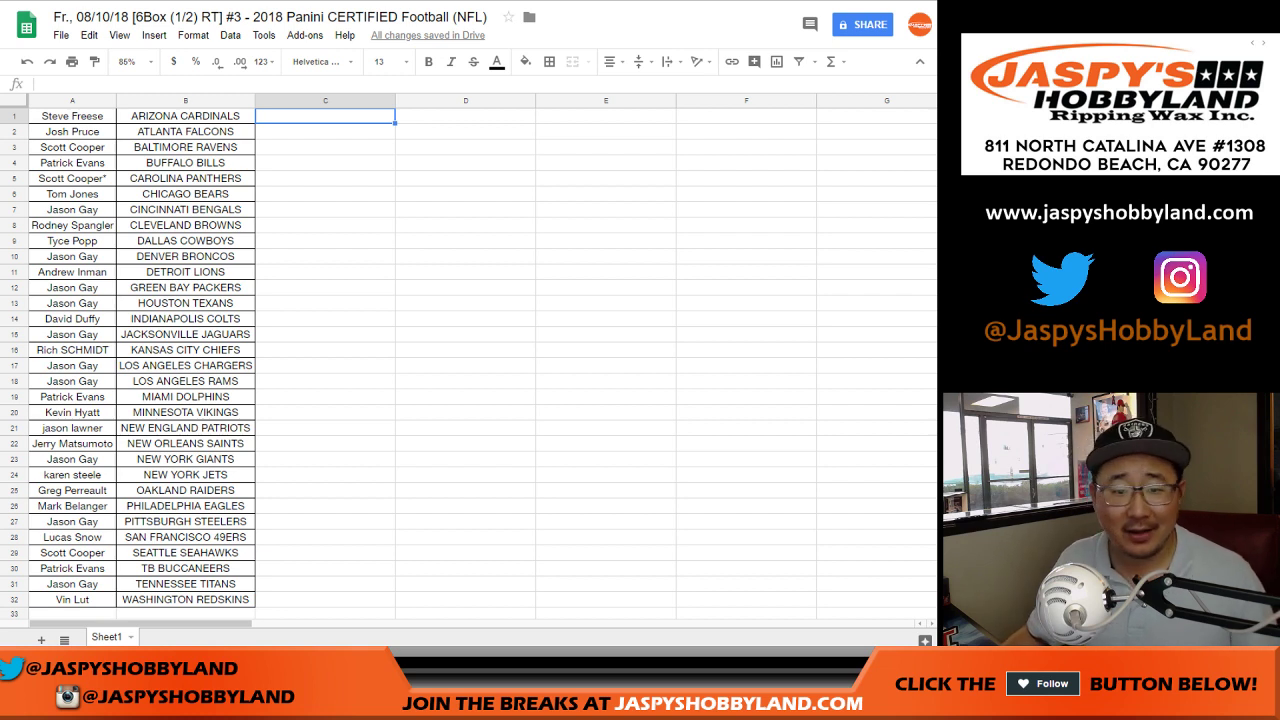
# - Mark the Chicago team in B6 as traded by changing it to "CHICAGO BEARS-T"
pyautogui.doubleClick(185, 194)
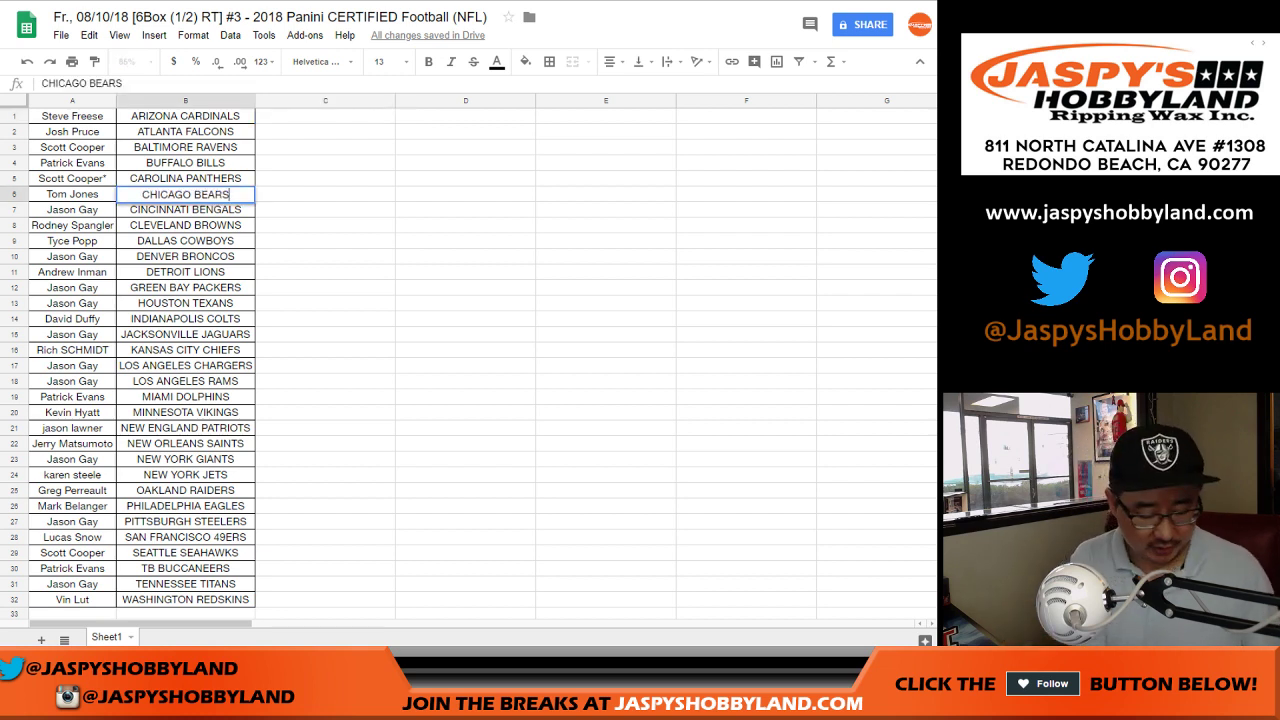
pyautogui.write('-T')
pyautogui.press('Return')
# - Append "-T" to SEATTLE SEAHAWKS in B29
pyautogui.press('Down')
pyautogui.press('Down')
pyautogui.press('Down')
pyautogui.press('Down')
pyautogui.press('Down')
pyautogui.press('Down')
pyautogui.press('Down')
pyautogui.press('Down')
pyautogui.press('Down')
pyautogui.press('Down')
pyautogui.press('Down')
pyautogui.press('Down')
pyautogui.press('Down')
pyautogui.press('Down')
pyautogui.press('Down')
pyautogui.press('Down')
pyautogui.press('Down')
pyautogui.press('Down')
pyautogui.press('Down')
pyautogui.press('Down')
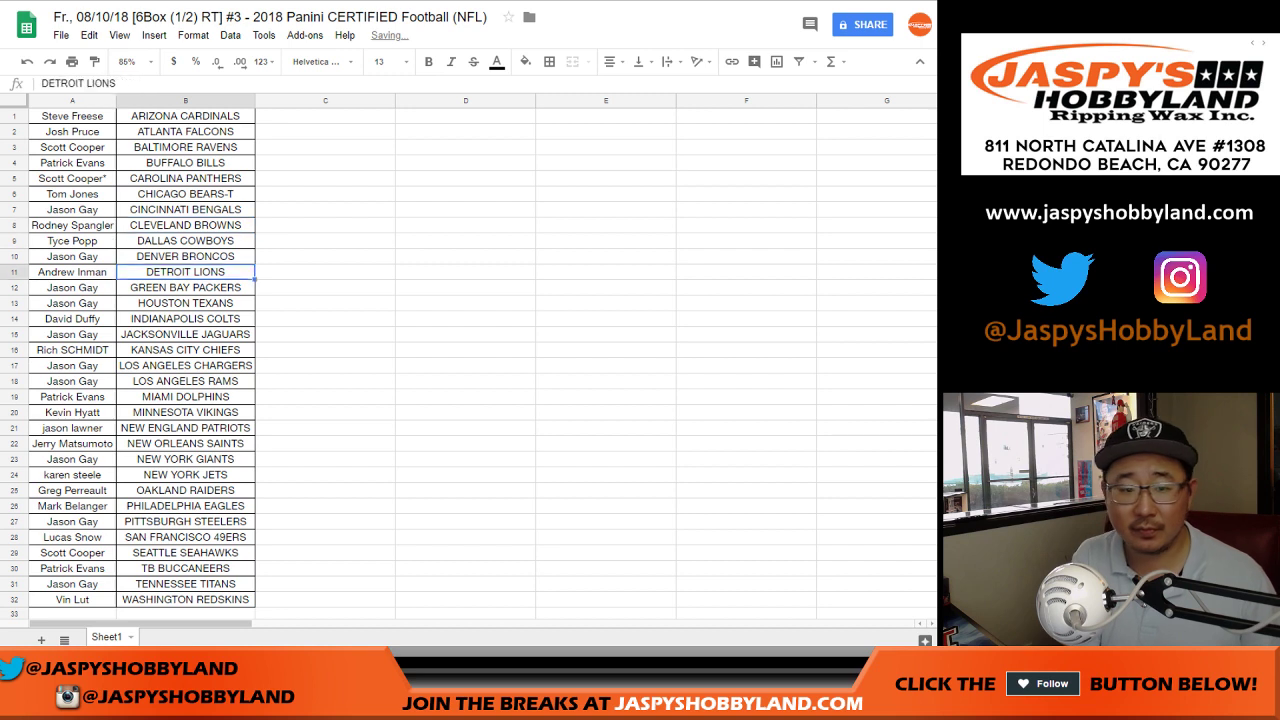
pyautogui.press('Up')
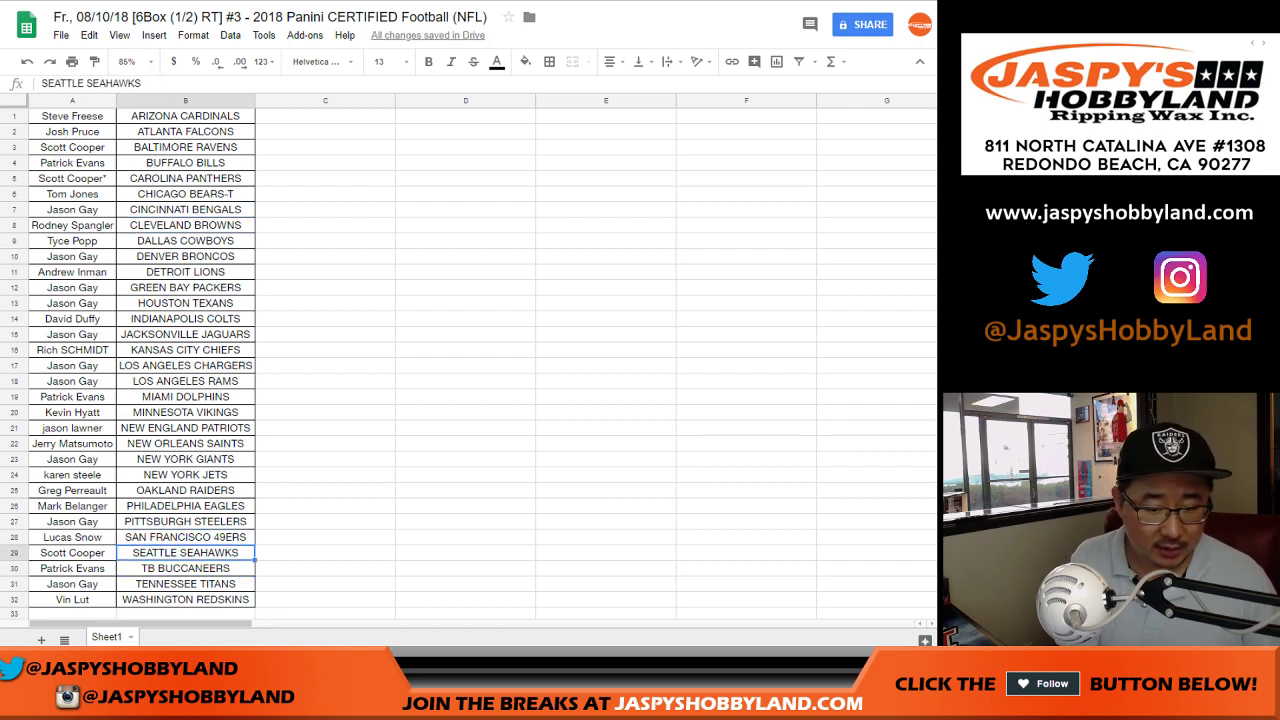
pyautogui.press('Return')
pyautogui.write('-T')
pyautogui.press('Return')
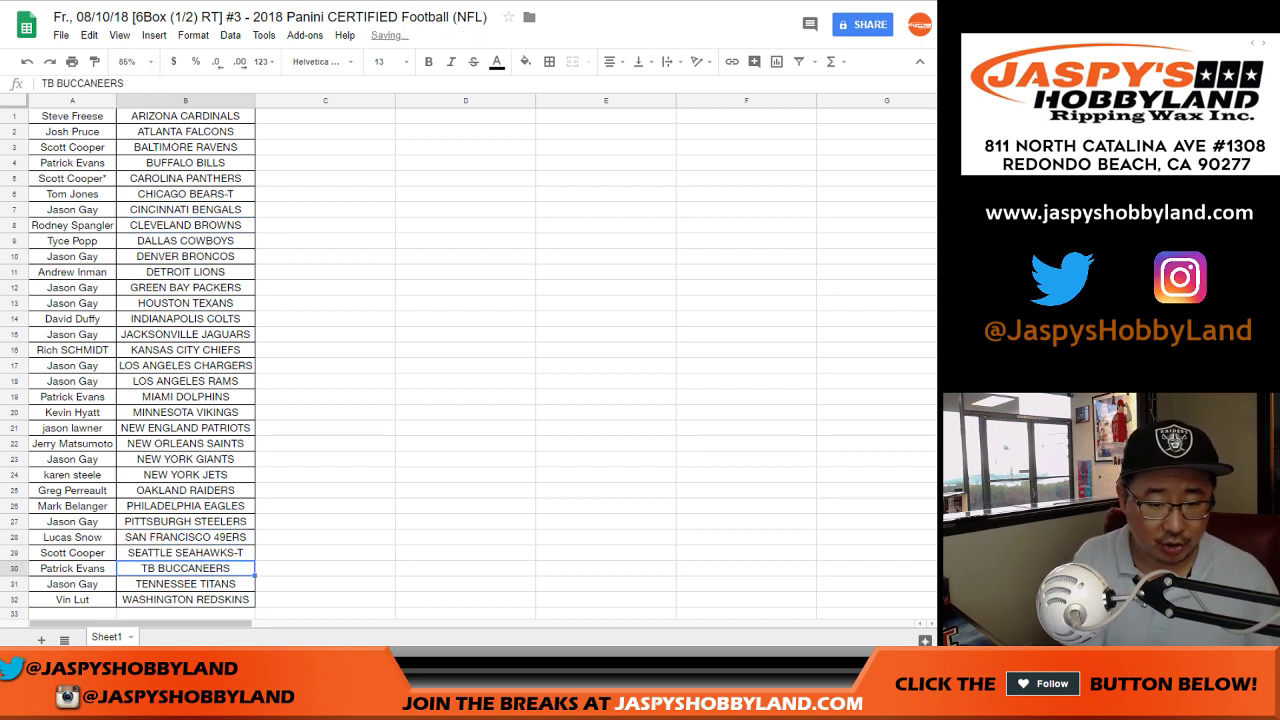
# - Change the Seattle team in B29 to "SEATTLE SEAHAWKS-t" and move its owner name from A29 to C29
pyautogui.press('Left')
pyautogui.press('Up')
pyautogui.press('Up')
pyautogui.press('Right')
pyautogui.press('Down')
pyautogui.press('Return')
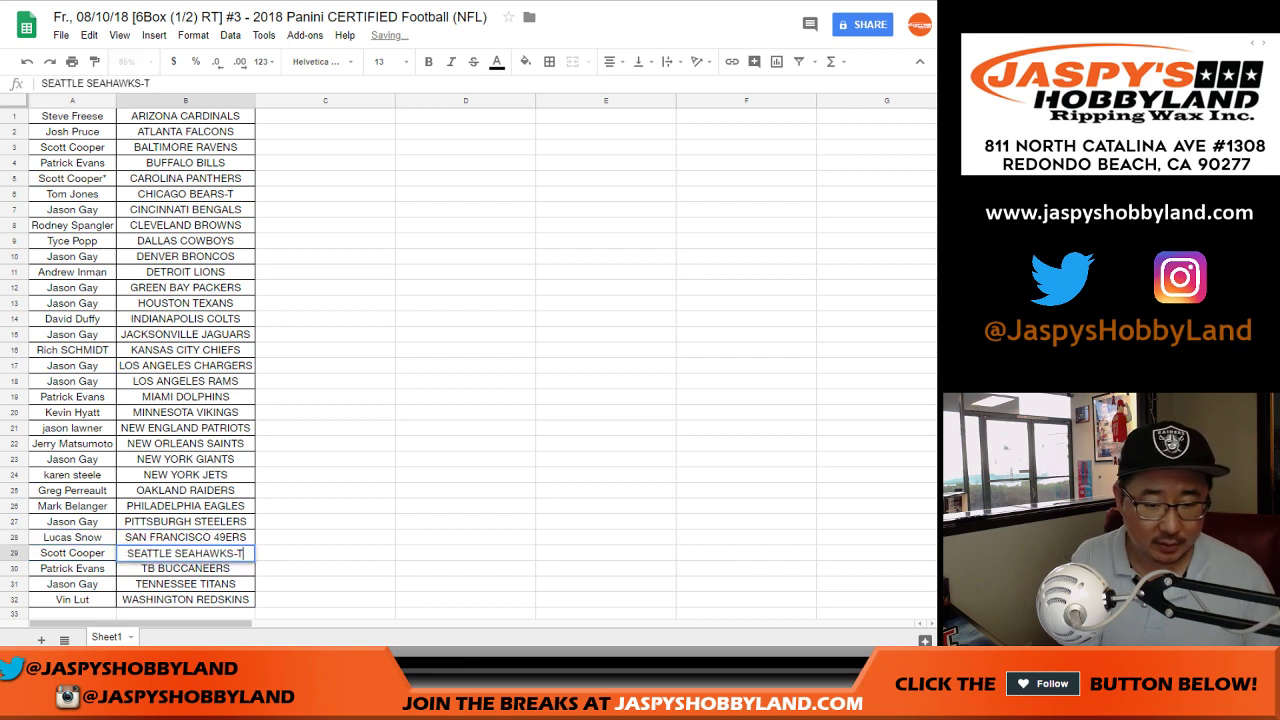
pyautogui.press('BackSpace')
pyautogui.write('t')
pyautogui.press('Return')
pyautogui.click(72, 552)
pyautogui.moveTo(108, 545); pyautogui.dragTo(409, 571)
# - Append "-t" to DALLAS COWBOYS in B9
pyautogui.press('Up')
pyautogui.press('Up')
pyautogui.press('Up')
pyautogui.press('Up')
pyautogui.press('Up')
pyautogui.press('Up')
pyautogui.press('Up')
pyautogui.press('Up')
pyautogui.press('Up')
pyautogui.press('Up')
pyautogui.press('Up')
pyautogui.press('Up')
pyautogui.press('Up')
pyautogui.press('Up')
pyautogui.press('Up')
pyautogui.press('Up')
pyautogui.press('Up')
pyautogui.press('Up')
pyautogui.press('Up')
pyautogui.press('Left')
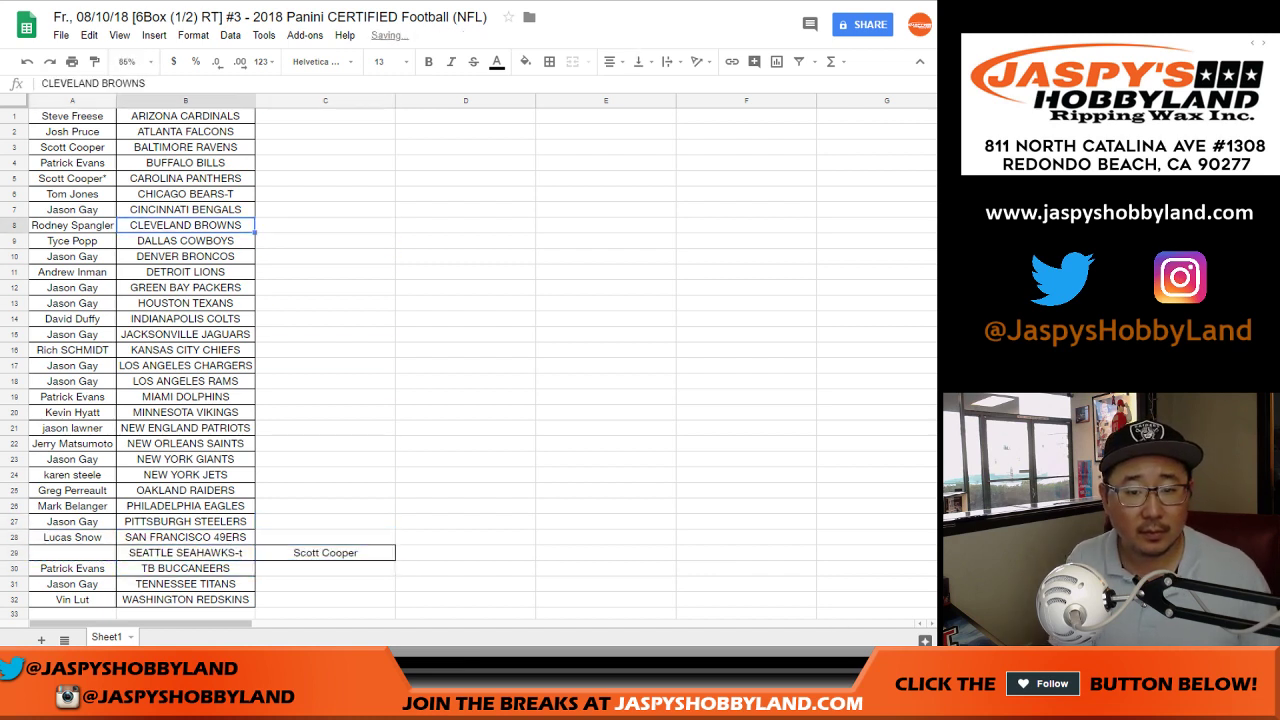
pyautogui.press('Down')
pyautogui.press('Return')
pyautogui.write('-t')
pyautogui.press('Return')
# - Move the owner name for the Dallas Cowboys from A9 to the empty cell C9
pyautogui.press('Up')
pyautogui.press('Left')
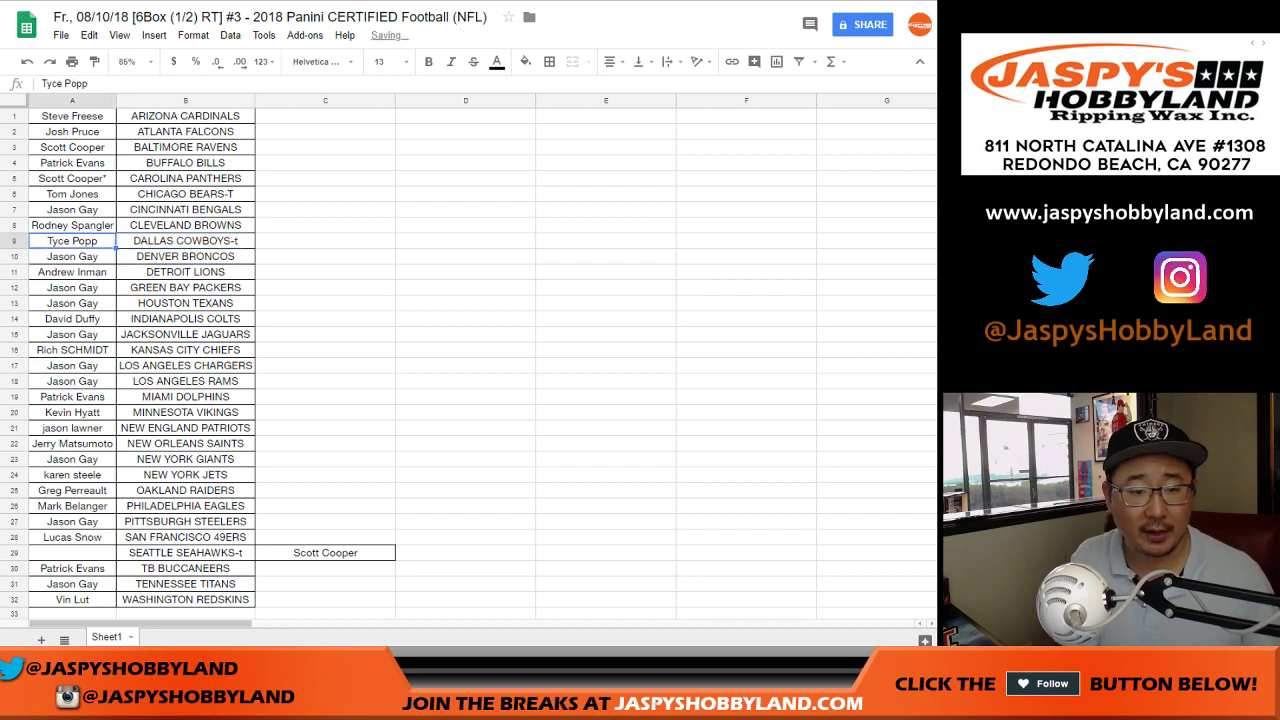
pyautogui.hotkey('ctrl', 'x')
pyautogui.press('Right')
pyautogui.press('Right')
pyautogui.hotkey('ctrl', 'v')
# - Move the name held in C9 to A29, beside the Seattle Seahawks
pyautogui.hotkey('ctrl', 'c')
pyautogui.press('Down')
pyautogui.press('Down')
pyautogui.press('Down')
pyautogui.press('Down')
pyautogui.press('Down')
pyautogui.press('Down')
pyautogui.press('Down')
pyautogui.press('Down')
pyautogui.press('Down')
pyautogui.press('Down')
pyautogui.press('Down')
pyautogui.press('Down')
pyautogui.press('Down')
pyautogui.press('Down')
pyautogui.press('Down')
pyautogui.press('Down')
pyautogui.press('Down')
pyautogui.press('Down')
pyautogui.press('Down')
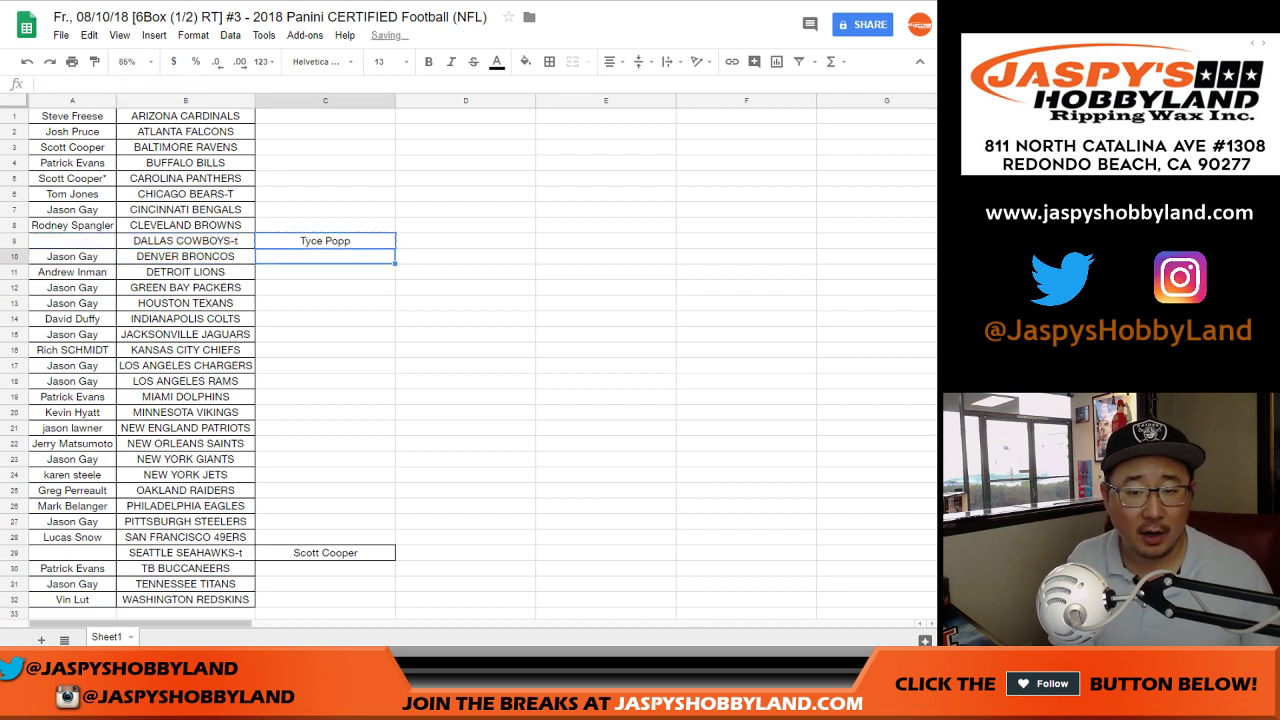
pyautogui.press('Down')
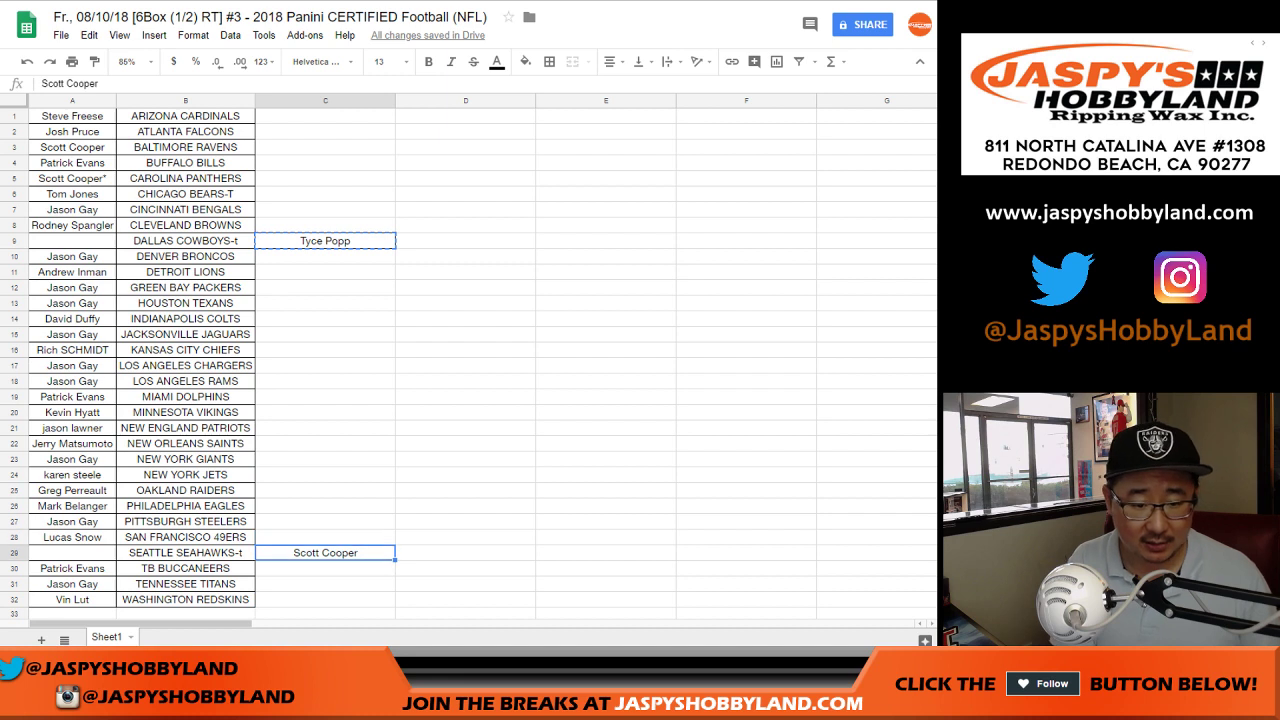
pyautogui.press('Left')
pyautogui.press('Left')
pyautogui.hotkey('ctrl', 'v')
# - Move the name held in C29 to A9, beside the Dallas Cowboys
pyautogui.press('Right')
pyautogui.press('Right')
pyautogui.hotkey('ctrl', 'x')
pyautogui.press('Up')
pyautogui.press('Up')
pyautogui.press('Up')
pyautogui.press('Up')
pyautogui.press('Up')
pyautogui.press('Up')
pyautogui.press('Up')
pyautogui.press('Up')
pyautogui.press('Up')
pyautogui.press('Up')
pyautogui.press('Up')
pyautogui.press('Up')
pyautogui.press('Up')
pyautogui.press('Up')
pyautogui.press('Up')
pyautogui.press('Up')
pyautogui.press('Up')
pyautogui.press('Up')
pyautogui.press('Up')
pyautogui.press('Up')
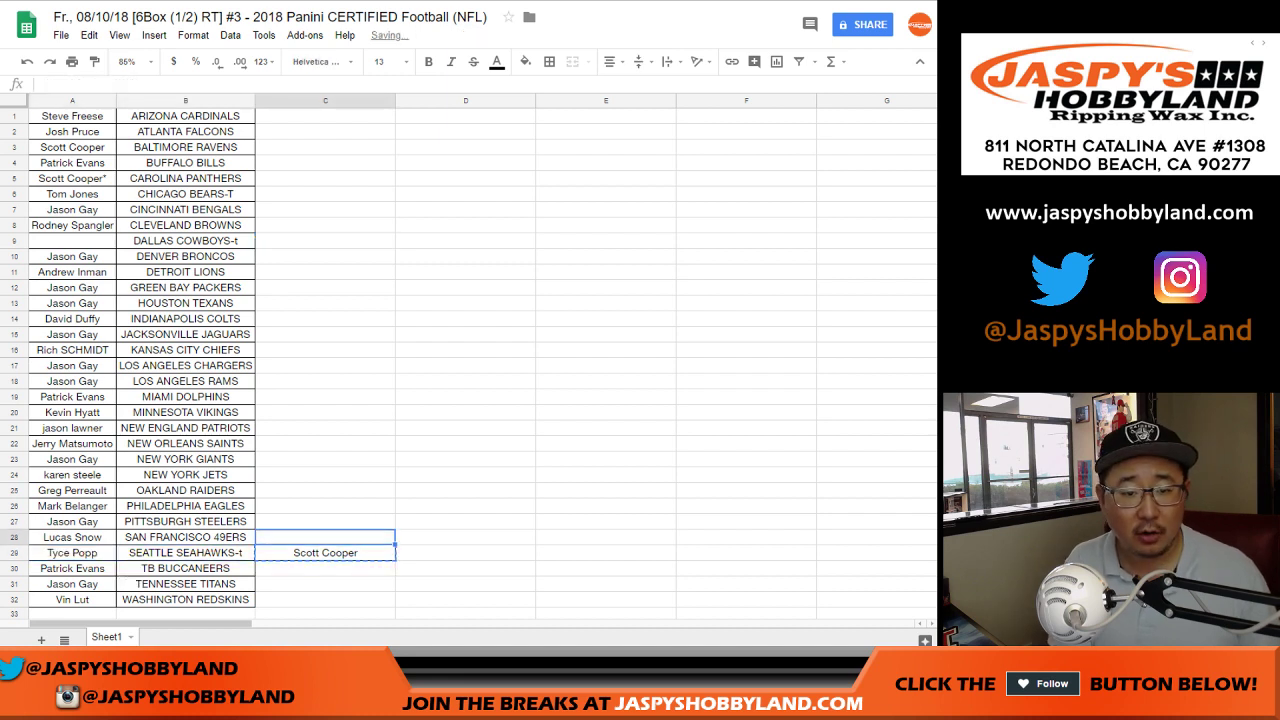
pyautogui.press('Left')
pyautogui.press('Left')
pyautogui.hotkey('ctrl', 'v')
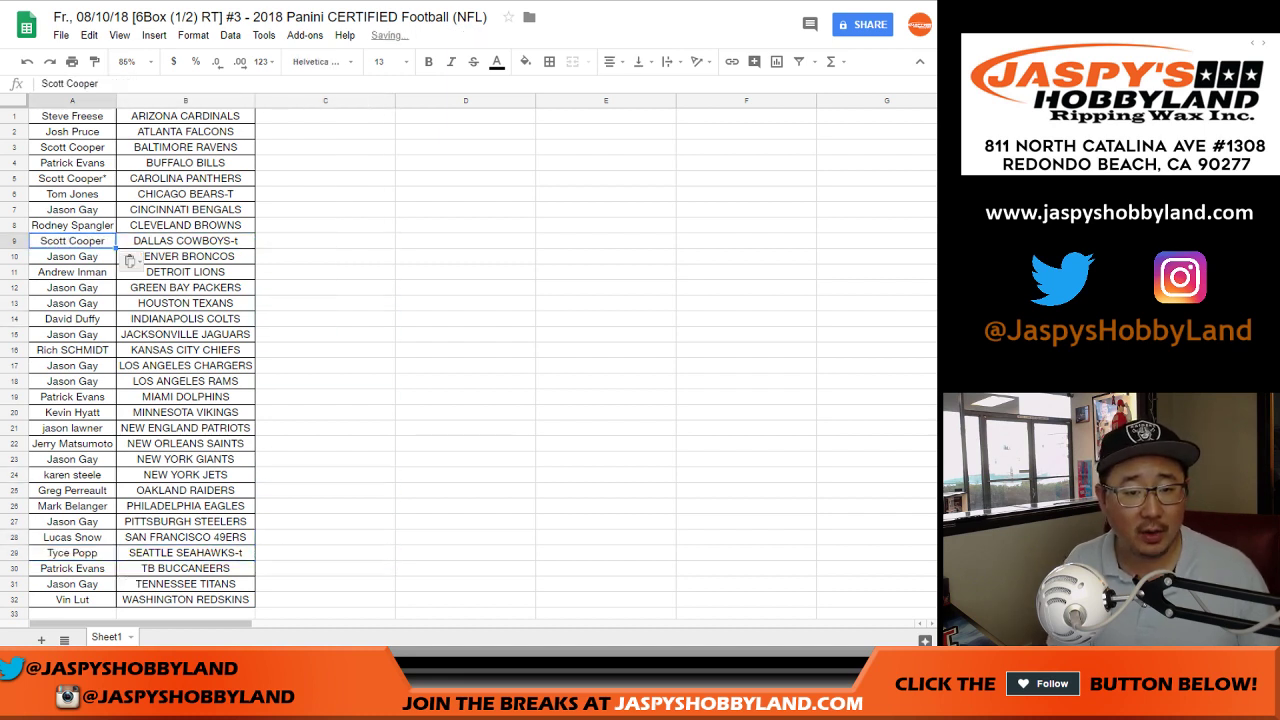
# - Mark the Washington team in B32 as traded by changing it to "WASHINGTON REDSKINS-T"
pyautogui.press('Right')
pyautogui.press('Down')
pyautogui.press('Down')
pyautogui.press('Down')
pyautogui.press('Down')
pyautogui.press('Down')
pyautogui.press('Down')
pyautogui.press('Down')
pyautogui.press('Down')
pyautogui.press('Down')
pyautogui.press('Down')
pyautogui.press('Down')
pyautogui.press('Down')
pyautogui.press('Down')
pyautogui.press('Down')
pyautogui.press('Down')
pyautogui.press('Down')
pyautogui.press('Down')
pyautogui.press('Down')
pyautogui.press('Down')
pyautogui.press('Down')
pyautogui.press('Down')
pyautogui.press('Down')
pyautogui.press('Down')
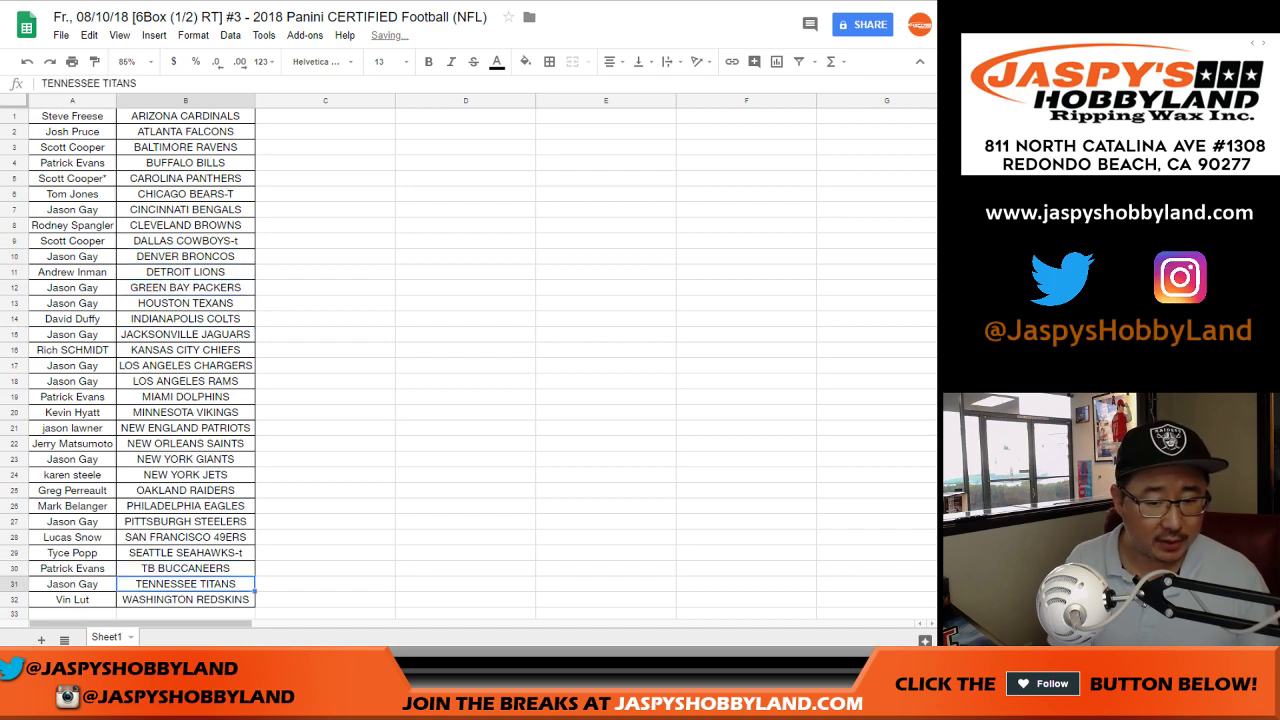
pyautogui.write('-T')
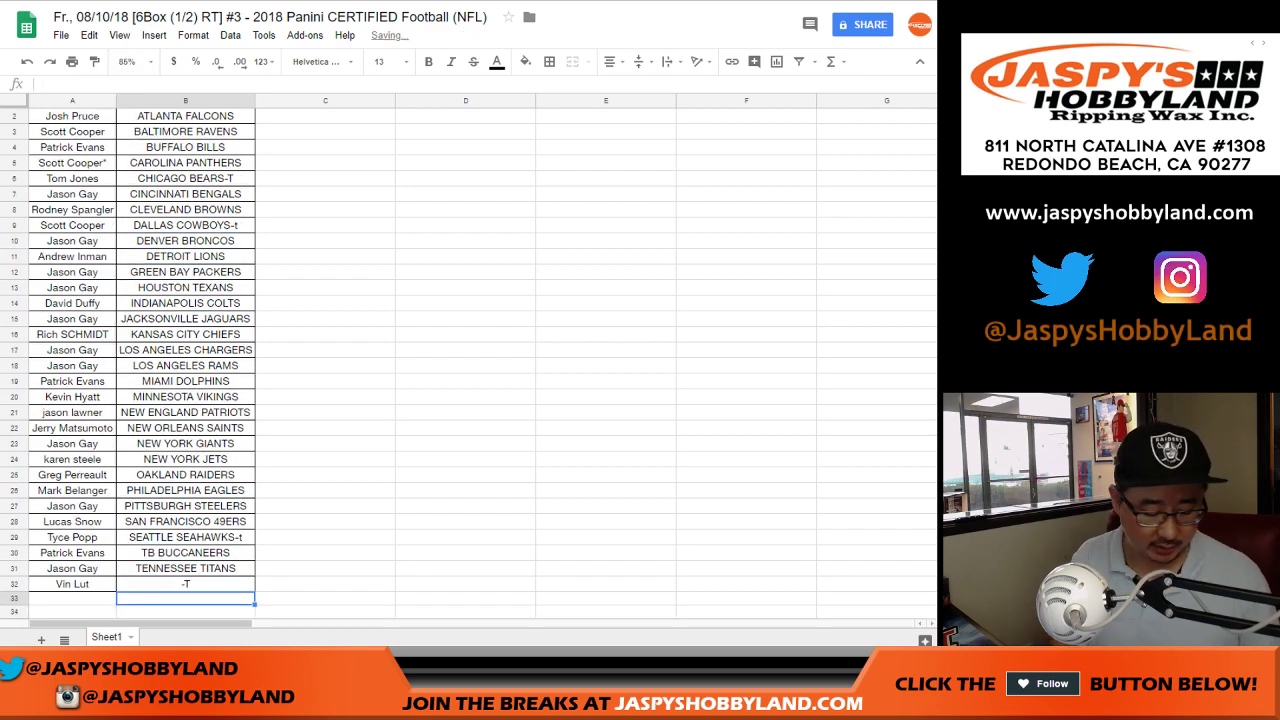
pyautogui.write('TON REDSKINS')
pyautogui.press('Return')
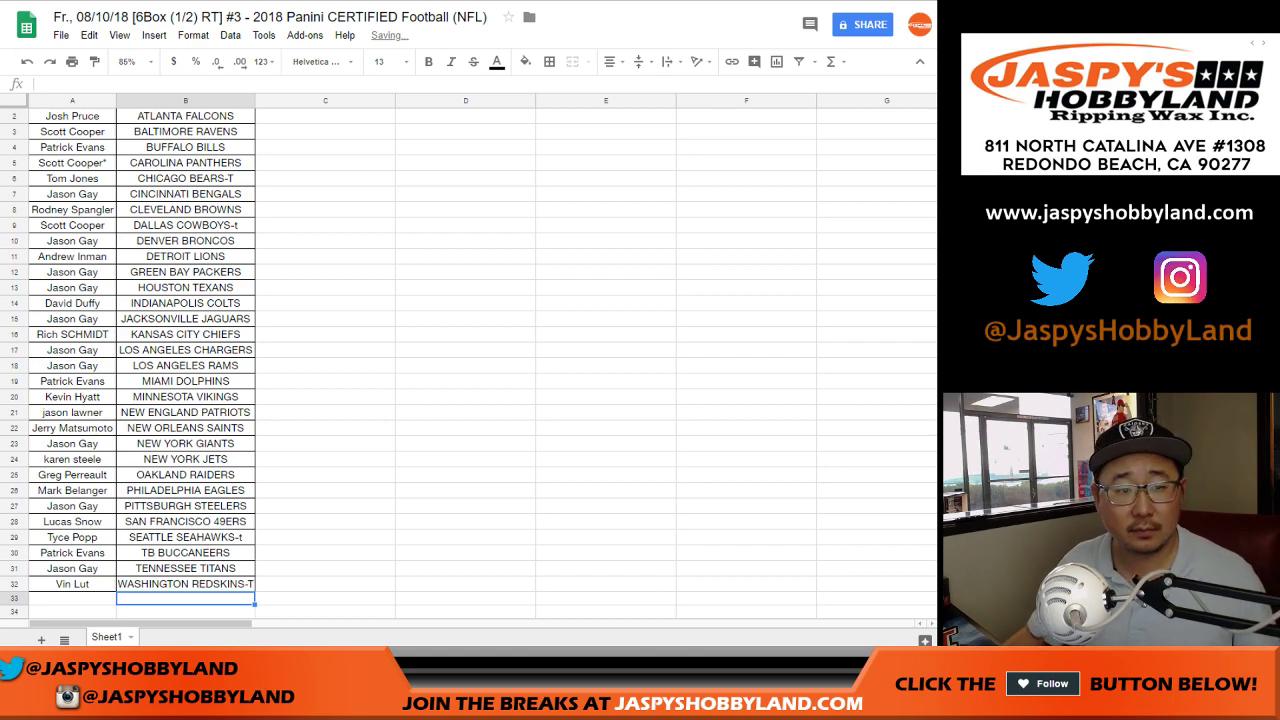
# - Auto-fit all column widths to their contents and print one copy of the current sheet in portrait on Letter paper
pyautogui.hotkey('ctrl', 'a')
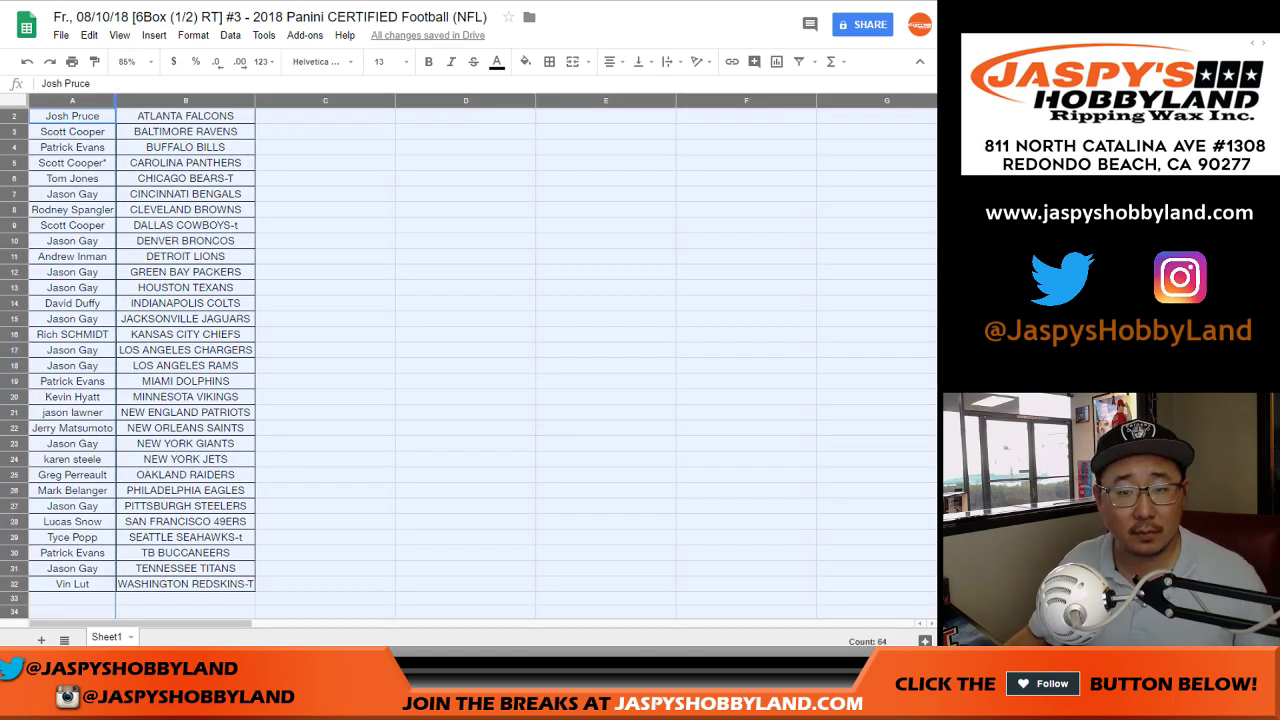
pyautogui.doubleClick(115, 100)
pyautogui.click(71, 61)
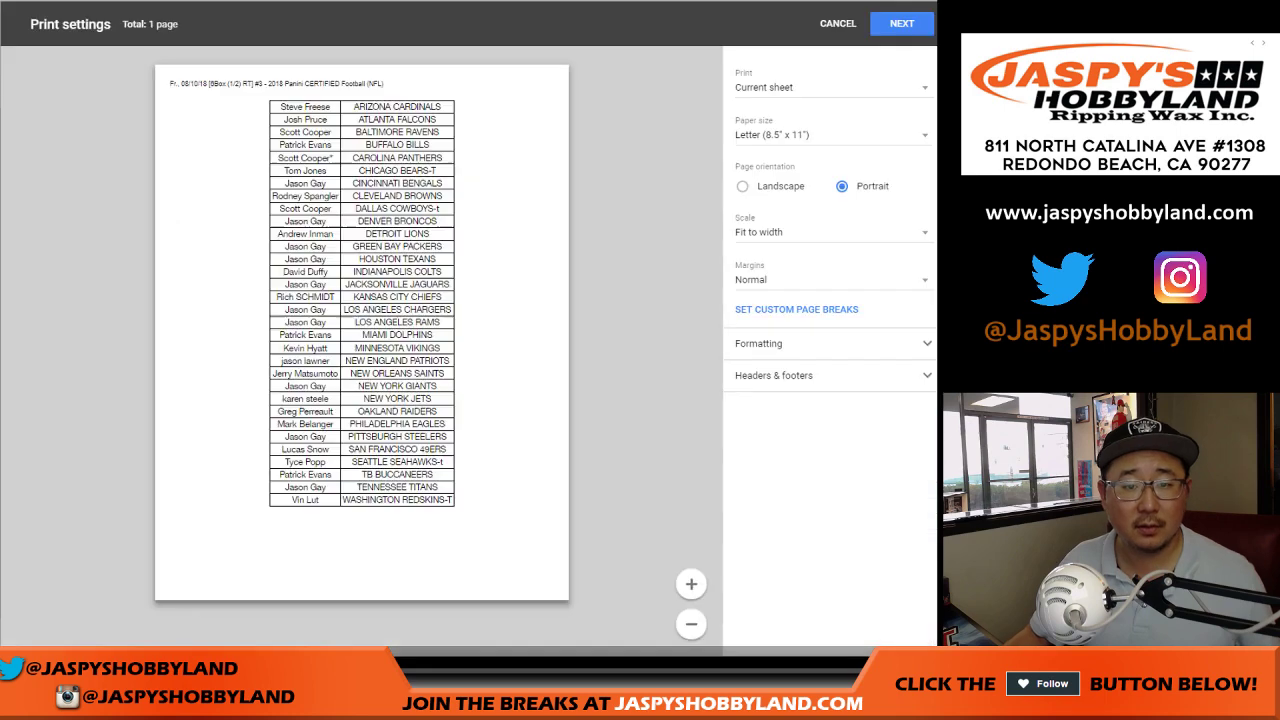
pyautogui.click(901, 23)
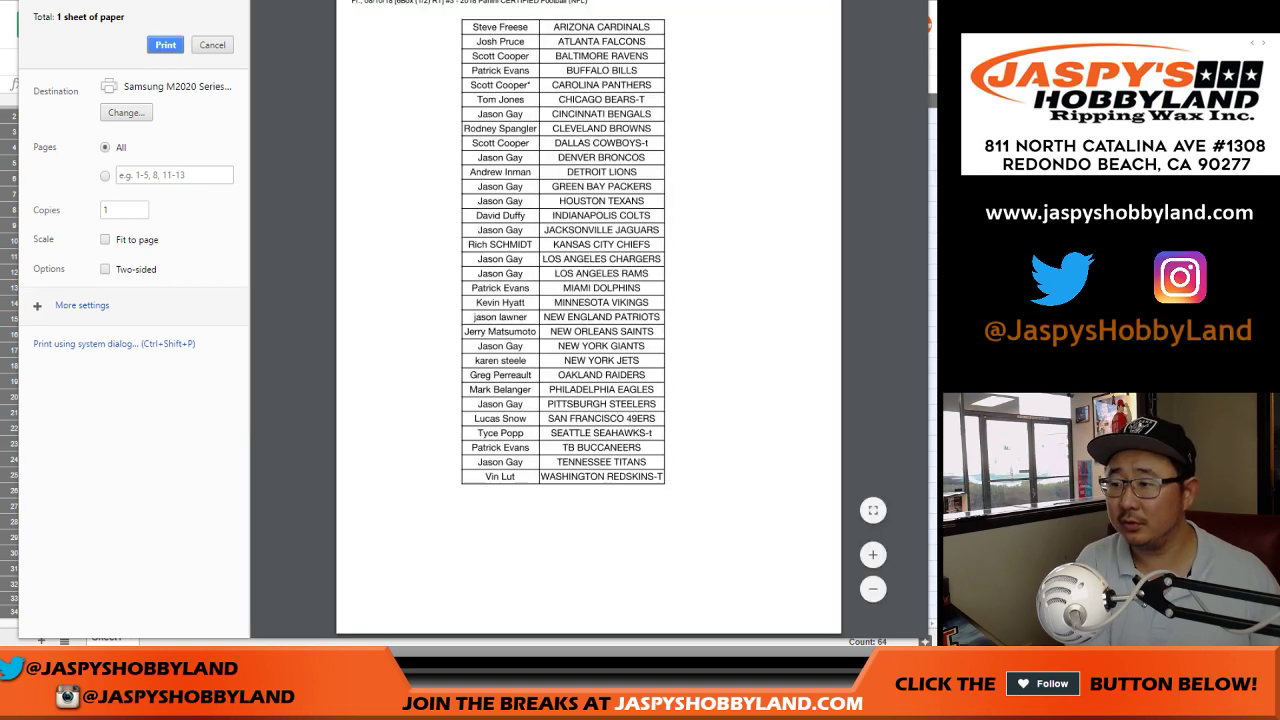
pyautogui.click(175, 44)
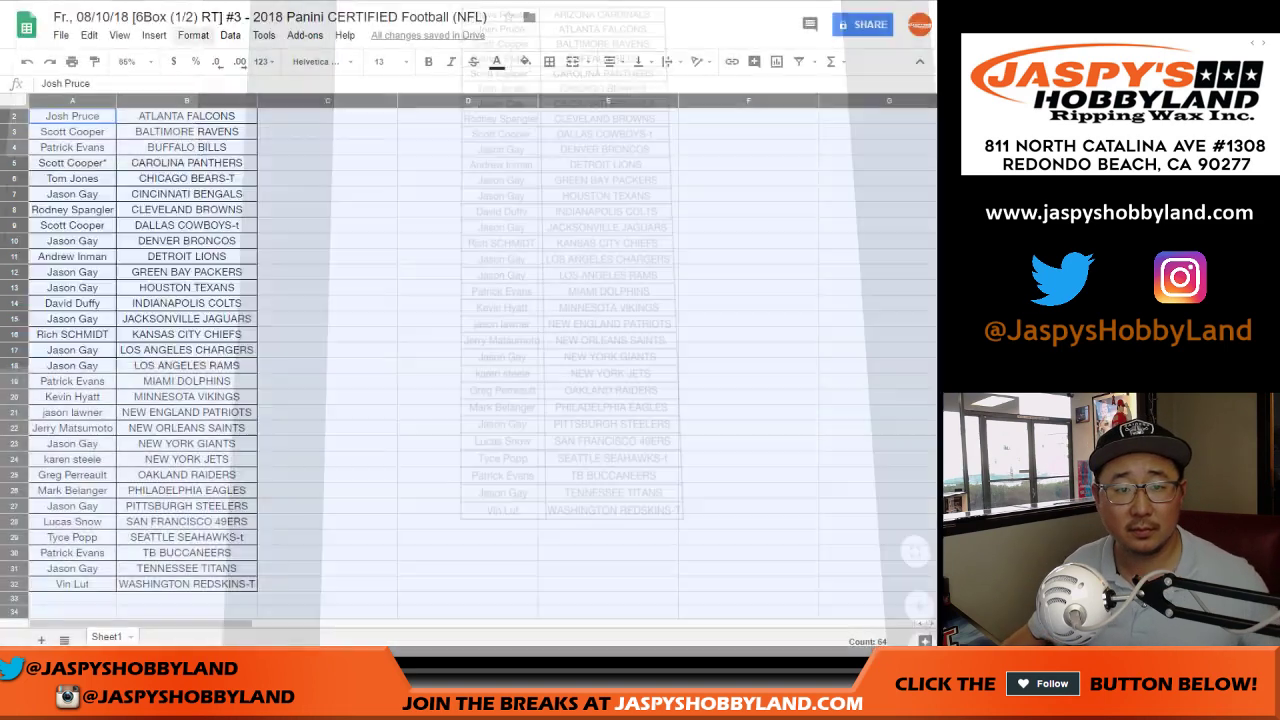